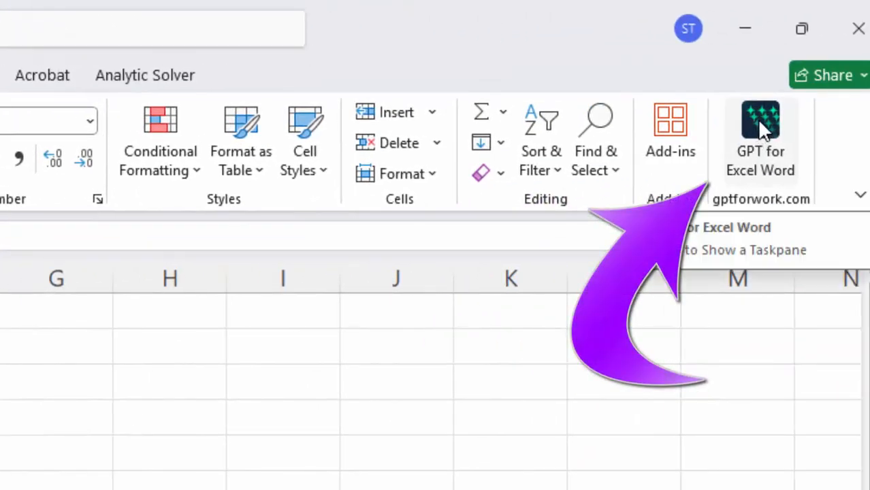
# - Open the GPT for Excel Word add-in pane and go back from Summarize to its Home page
pyautogui.click(760, 123)
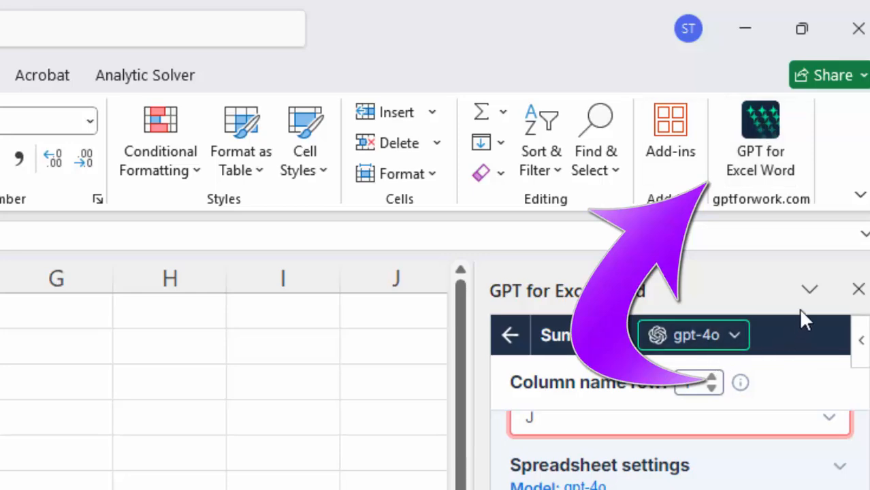
pyautogui.click(858, 290)
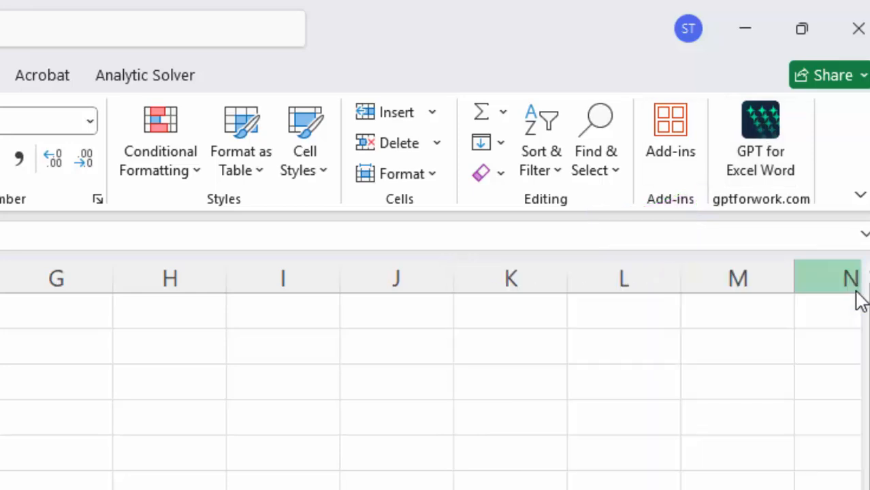
pyautogui.click(760, 123)
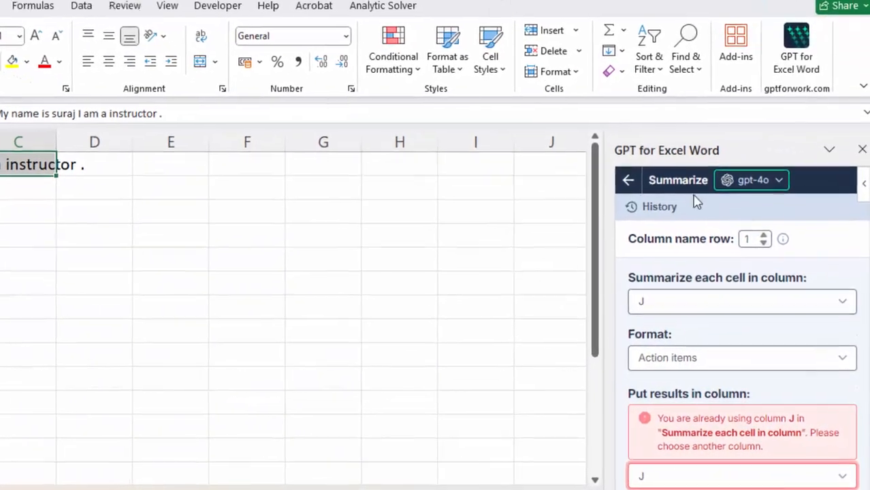
pyautogui.click(624, 177)
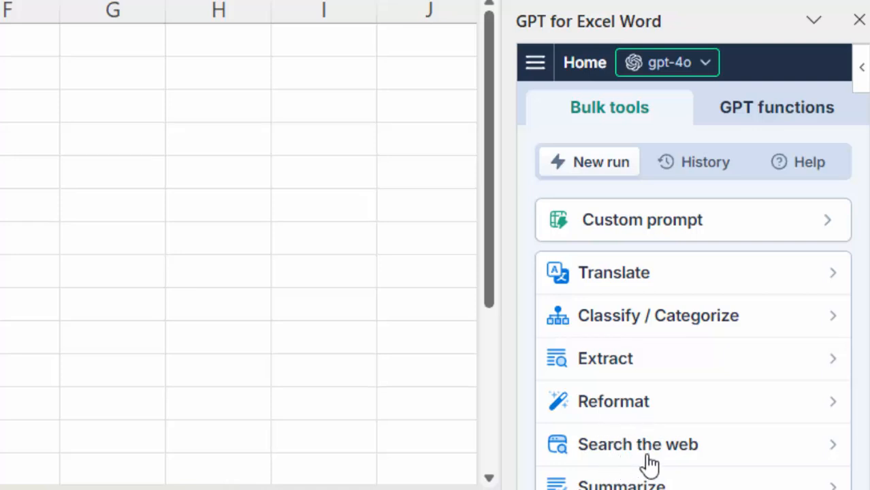
# - Examine the add-in's bulk tools and Excel formula assistant options, and check the list of installed add-ins
pyautogui.scroll(-3, 665, 456)
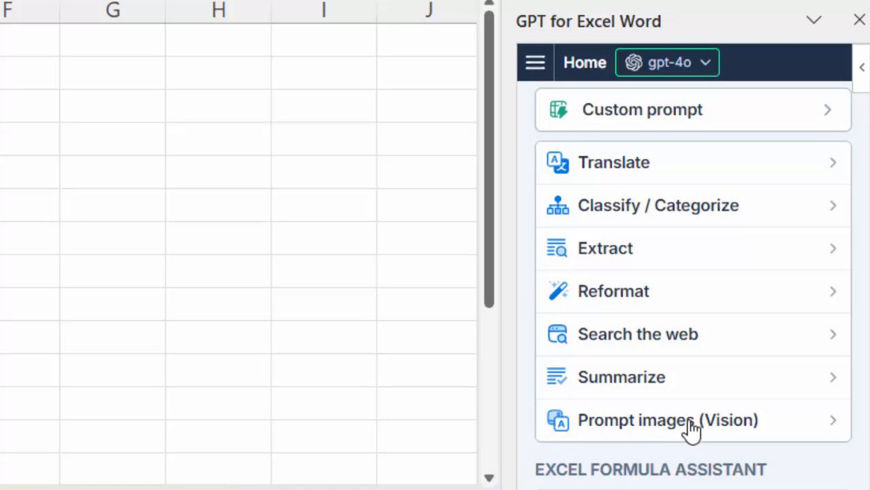
pyautogui.scroll(-3, 691, 429)
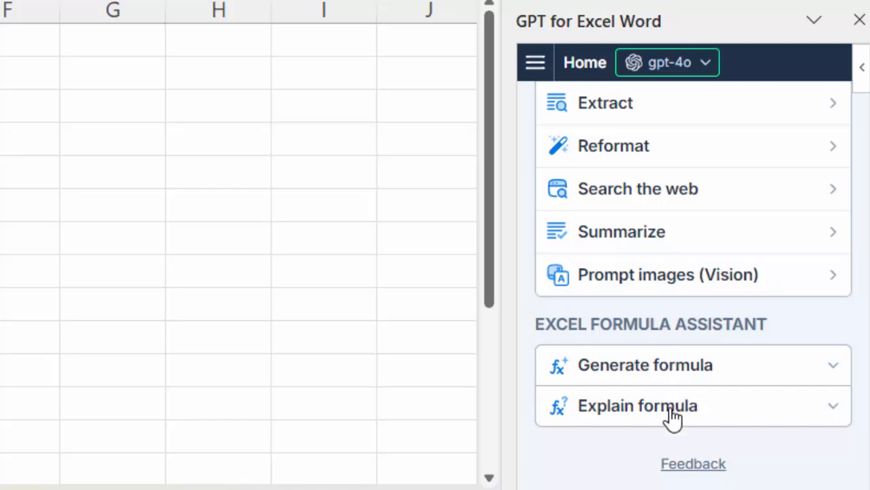
pyautogui.scroll(5, 656, 413)
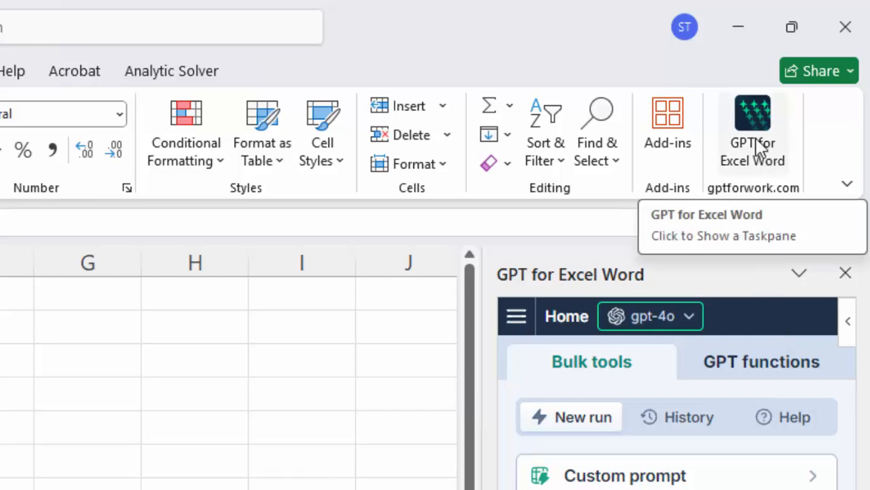
pyautogui.click(686, 140)
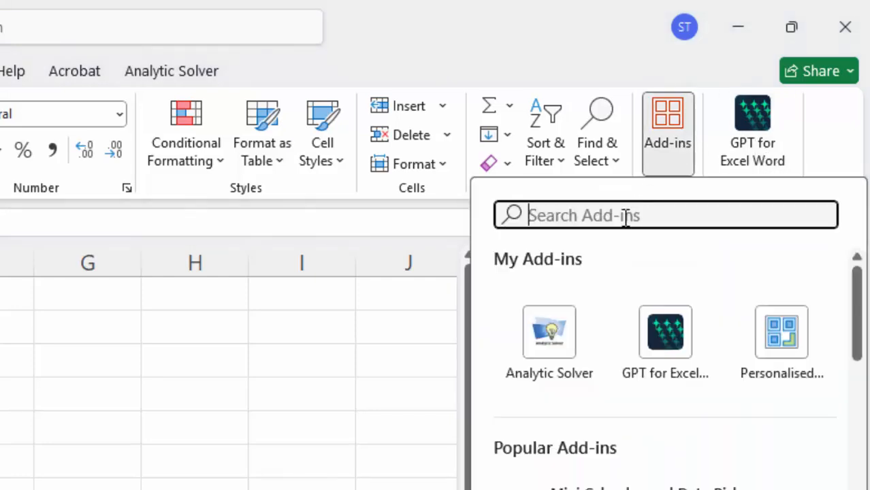
pyautogui.click(653, 358)
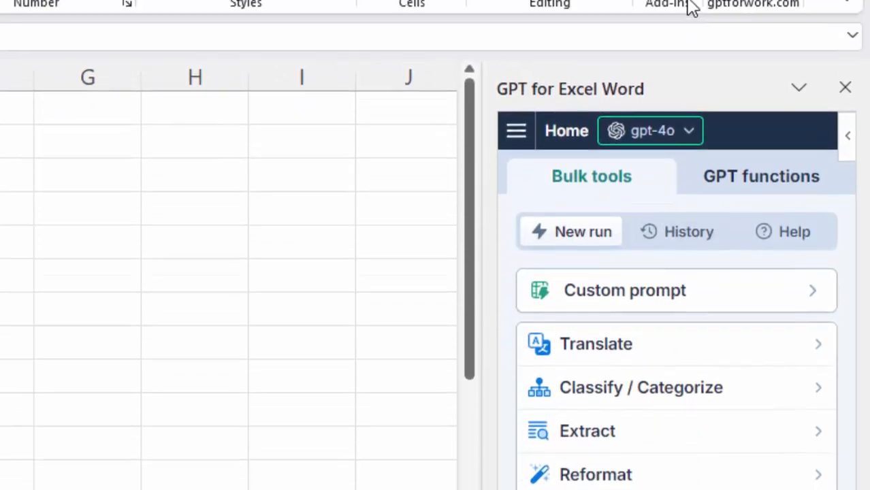
pyautogui.click(686, 89)
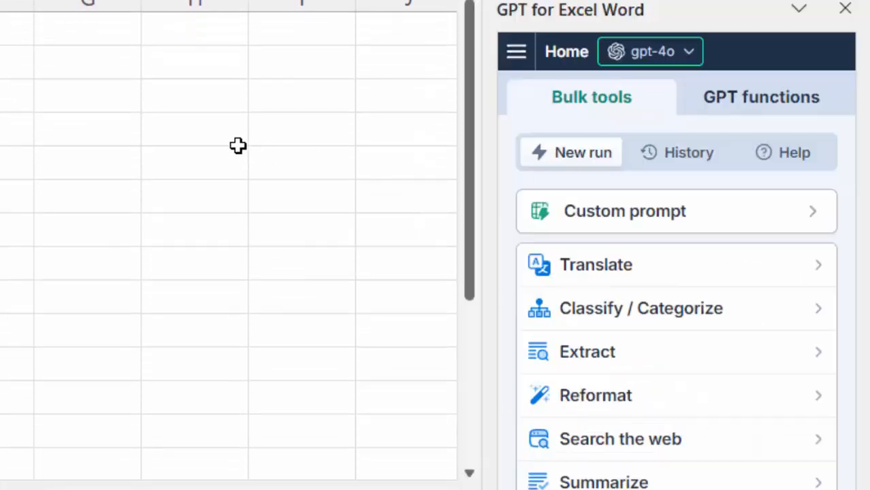
# - Translate the text in column A into Urdu with the Translate bulk tool, running 2 rows from fixed row 1
pyautogui.click(244, 139)
pyautogui.moveTo(60, 181); pyautogui.dragTo(214, 182)
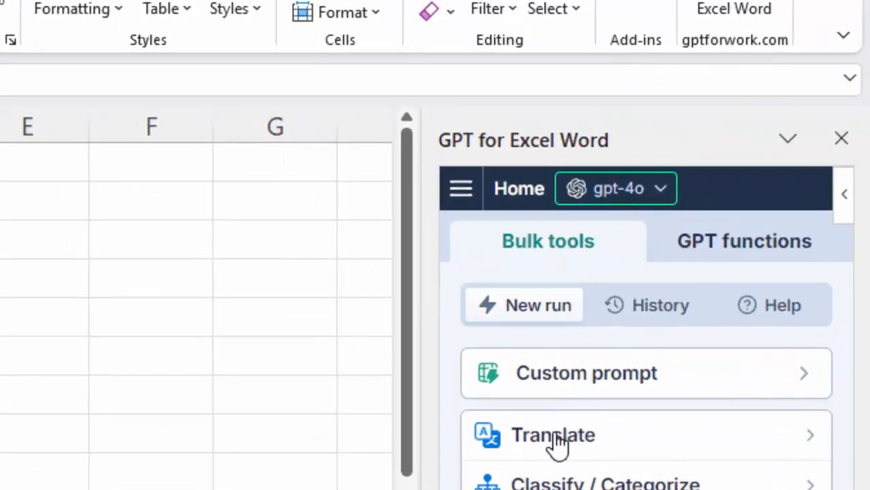
pyautogui.click(557, 439)
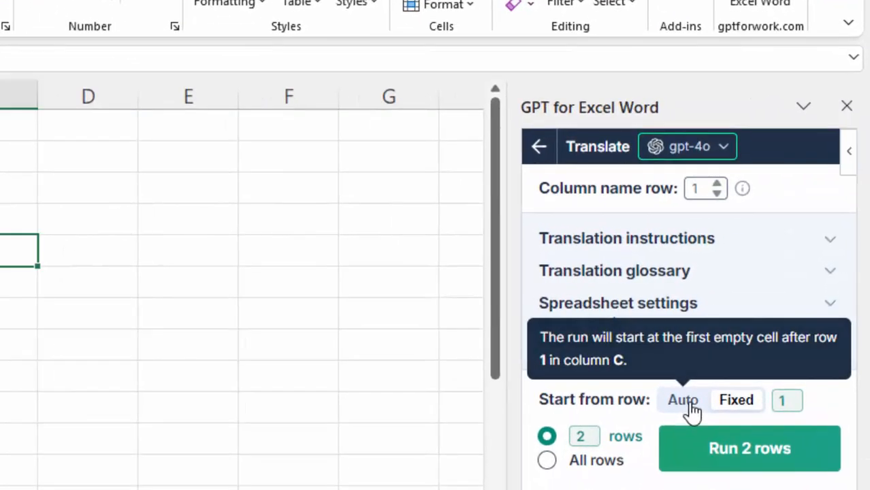
pyautogui.click(717, 370)
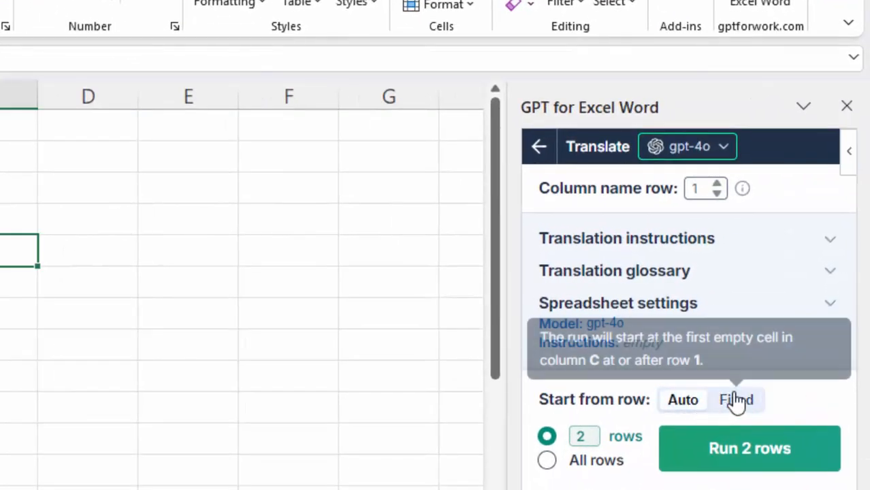
pyautogui.click(761, 370)
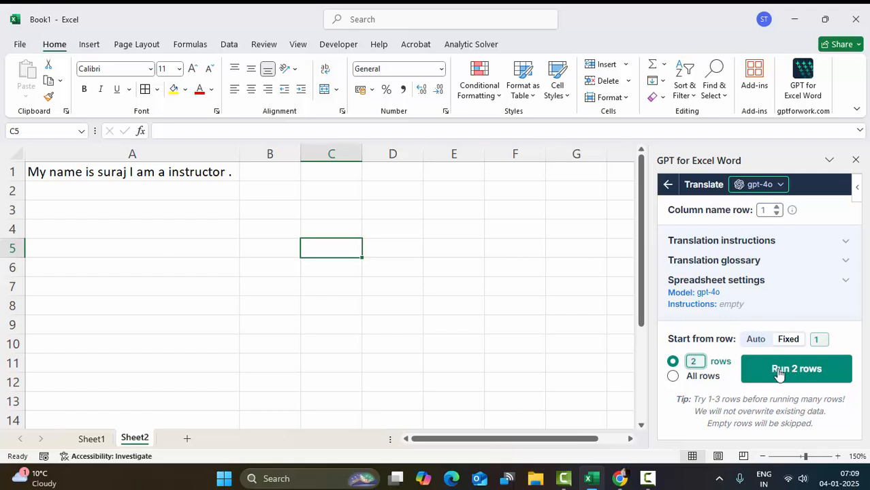
pyautogui.click(780, 375)
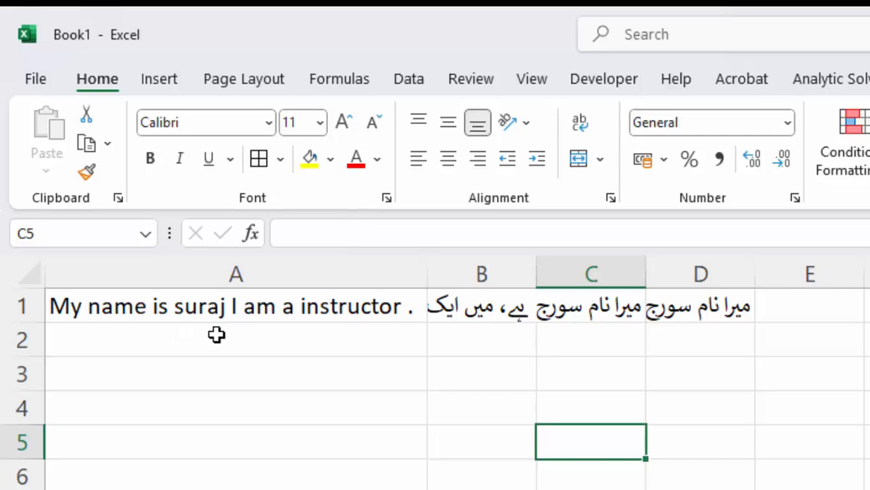
# - Clear the Urdu translation results from cells B1:D1
pyautogui.click(531, 310)
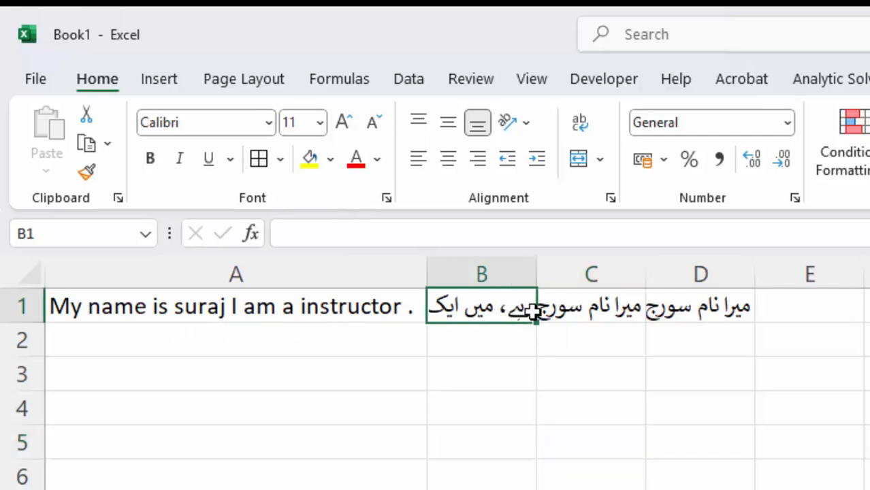
pyautogui.moveTo(532, 310); pyautogui.dragTo(691, 329)
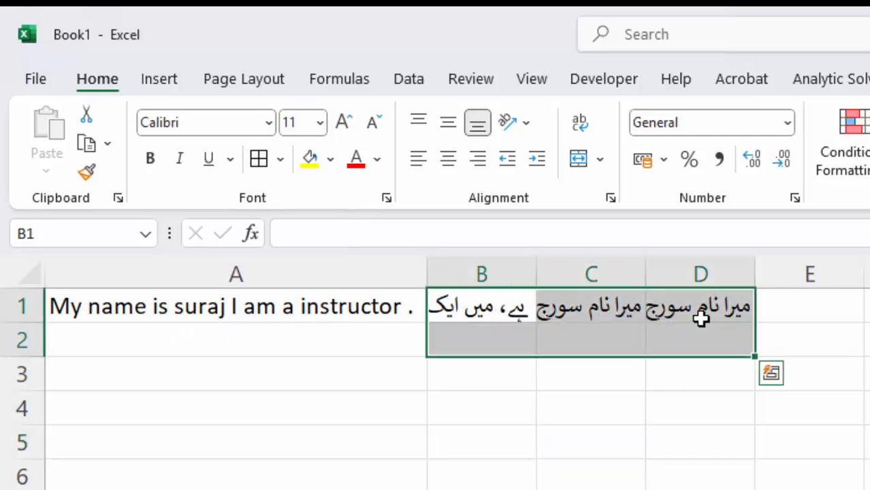
pyautogui.click(701, 318)
pyautogui.click(503, 310)
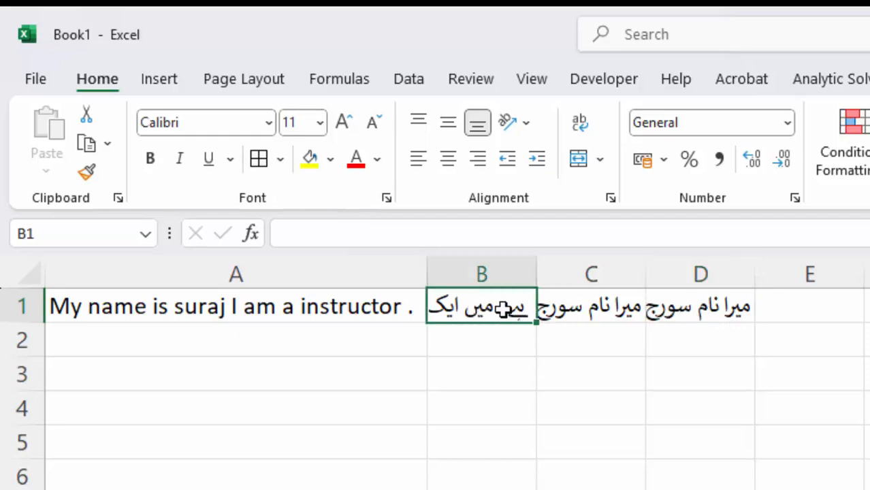
pyautogui.moveTo(503, 310); pyautogui.dragTo(677, 303)
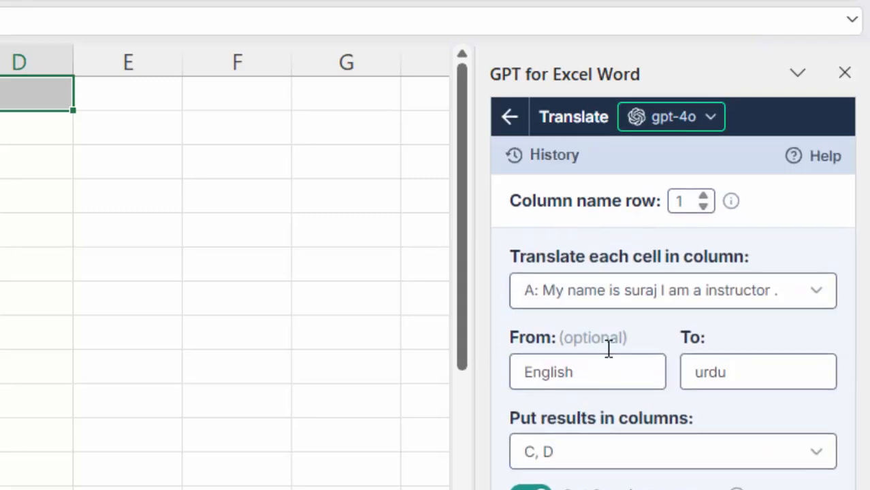
# - Clear the target language in the Translate settings
pyautogui.moveTo(741, 376); pyautogui.dragTo(681, 384)
pyautogui.press('BackSpace')
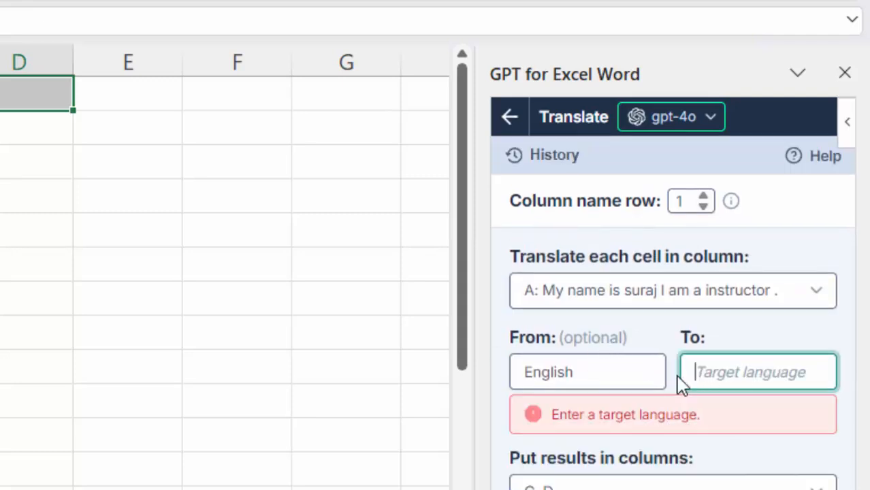
pyautogui.write('japani')
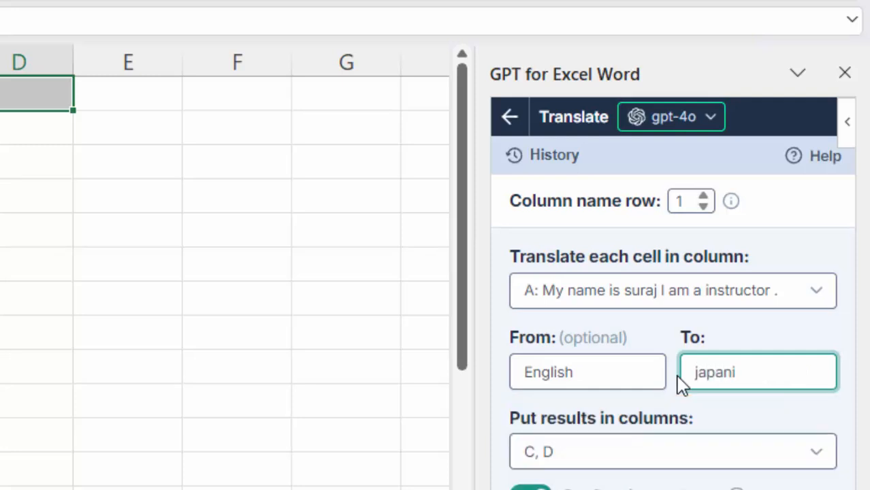
pyautogui.press('BackSpace')
pyautogui.press('BackSpace')
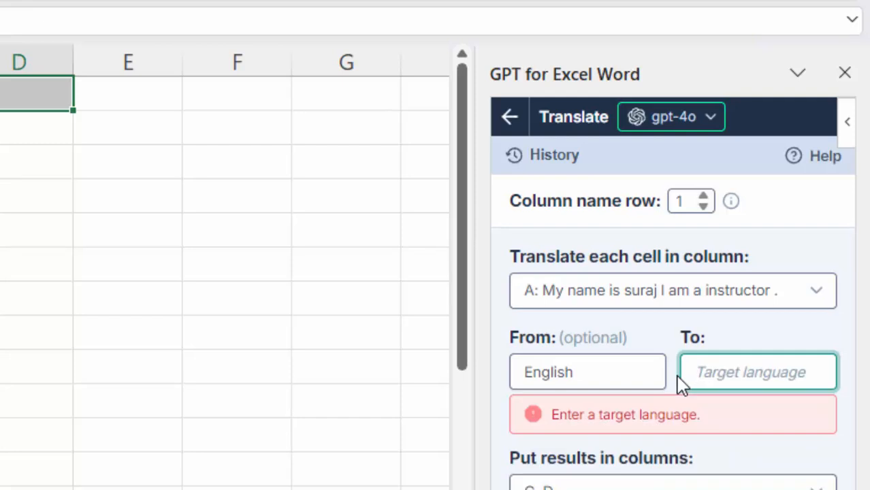
# - Set the target language to sanskrit and run the translation on 2 rows
pyautogui.write('sanskrit')
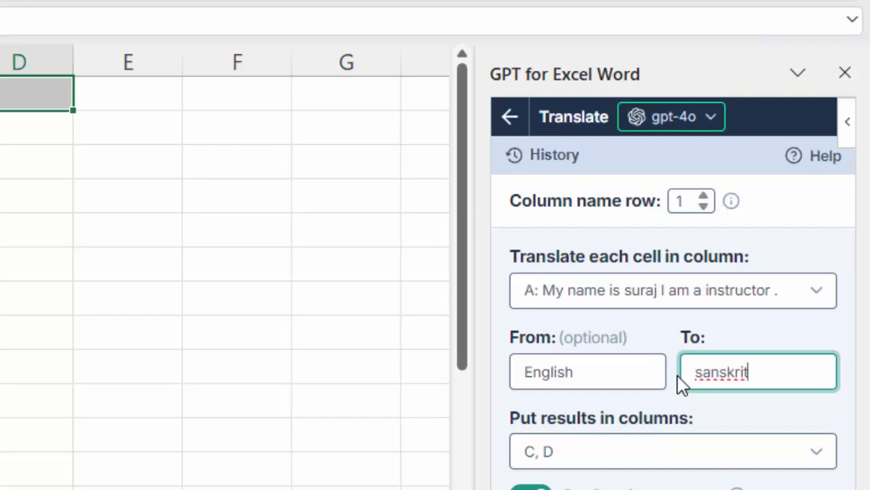
pyautogui.scroll(-5, 681, 384)
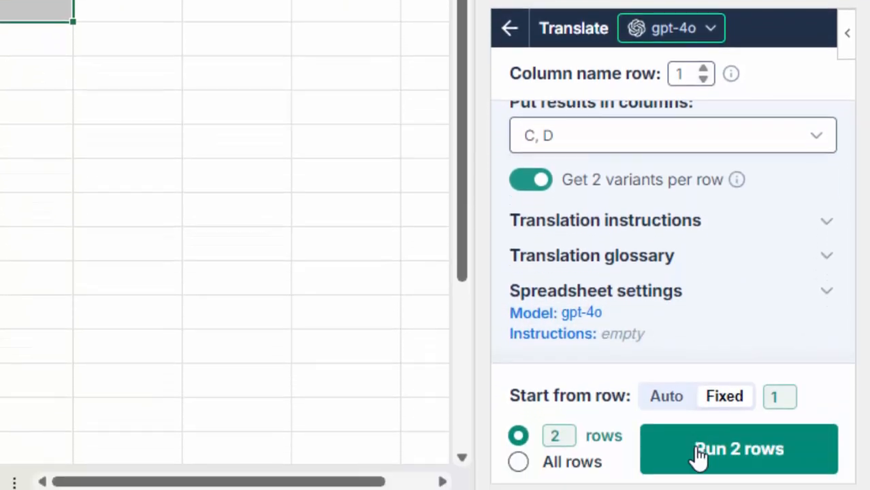
pyautogui.click(700, 455)
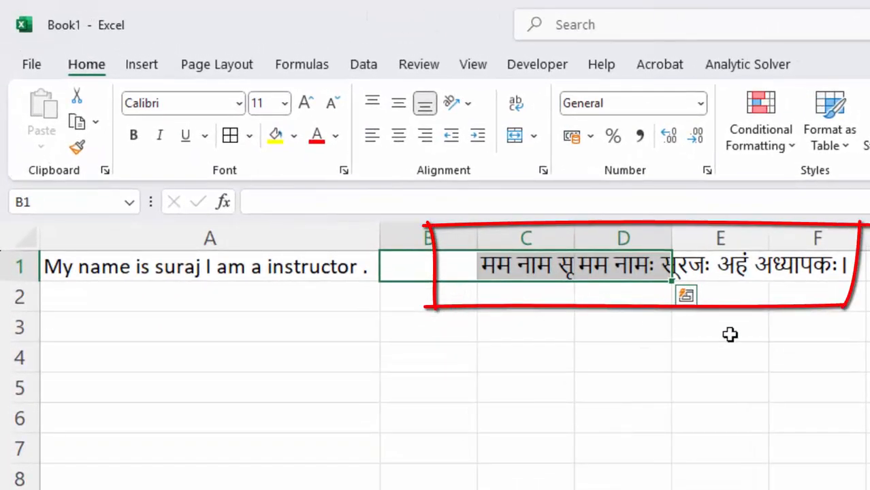
# - AutoFit the widths of columns C to F to the Sanskrit translations in row 1
pyautogui.click(752, 375)
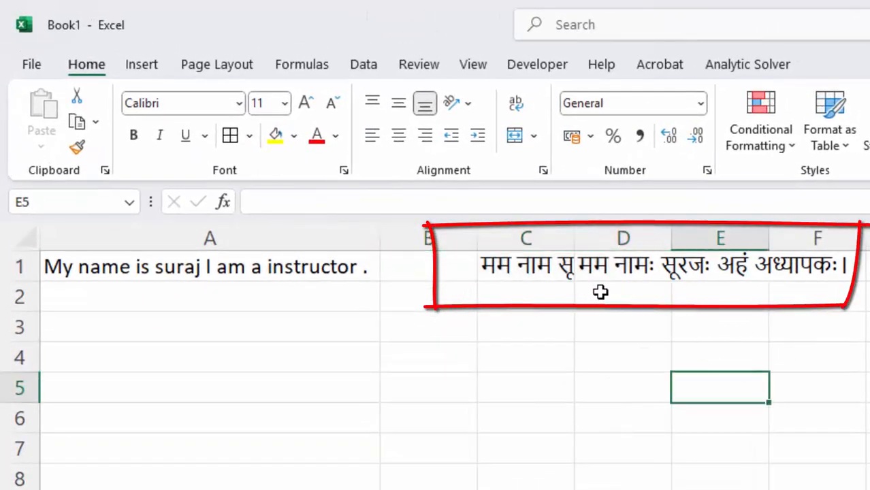
pyautogui.moveTo(516, 268); pyautogui.dragTo(805, 268)
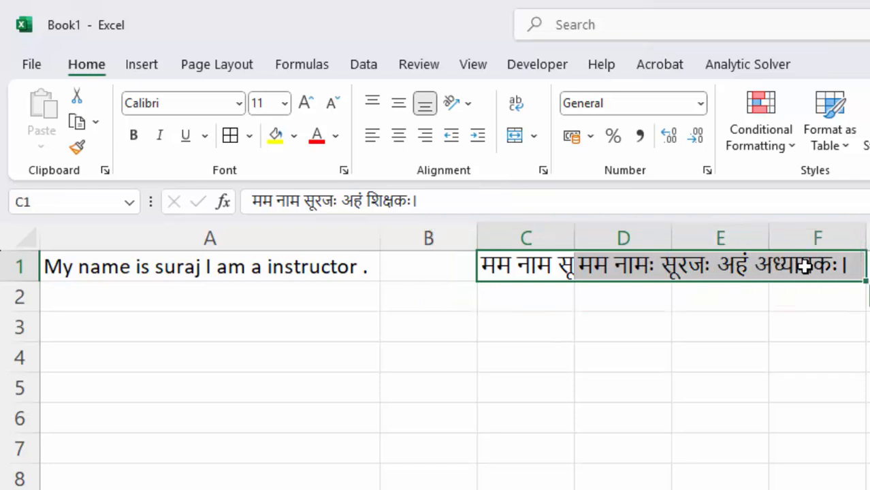
pyautogui.press('alt')
pyautogui.press('h')
pyautogui.press('o')
pyautogui.press('i')
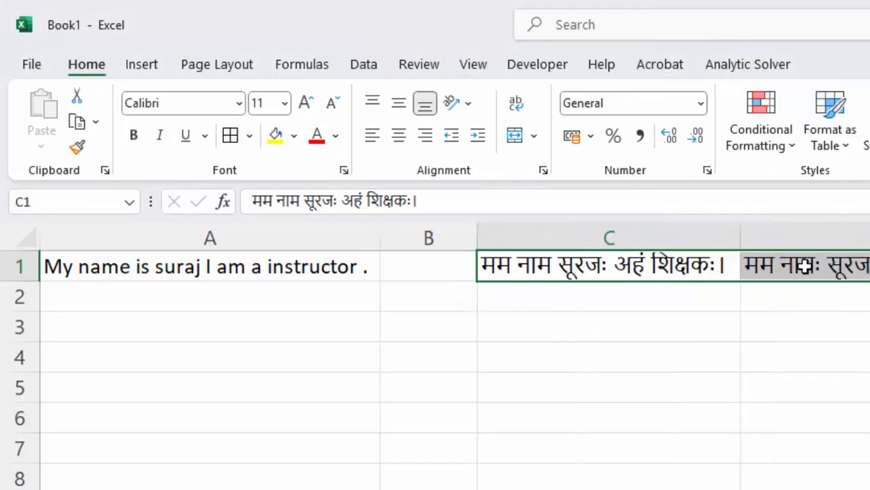
pyautogui.click(599, 345)
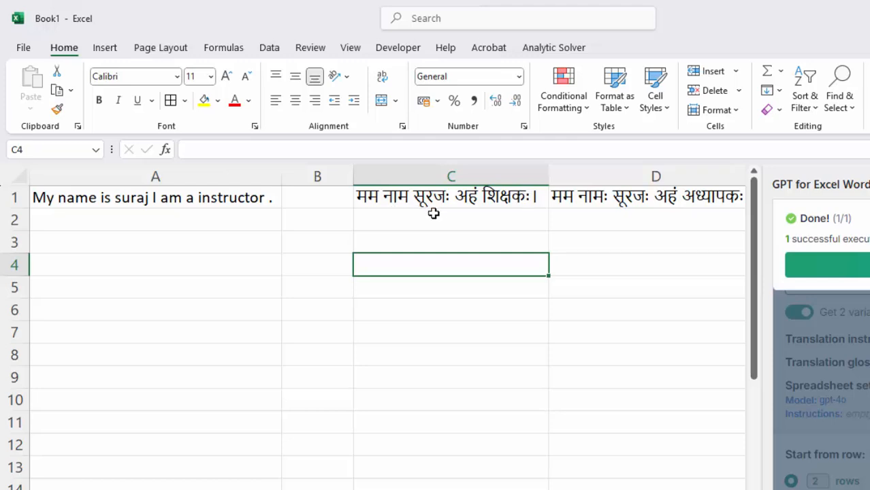
# - Delete the Sanskrit translations from cells C1 and D1
pyautogui.click(510, 200)
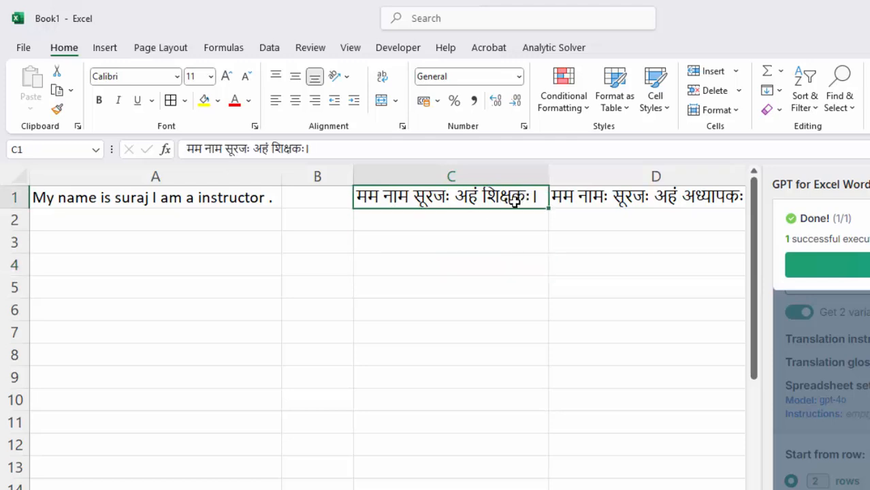
pyautogui.press('Delete')
pyautogui.click(572, 197)
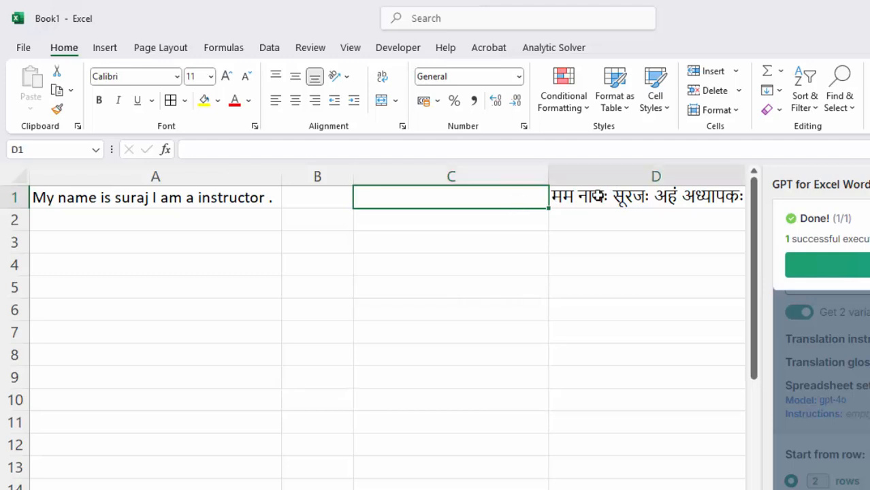
pyautogui.press('Delete')
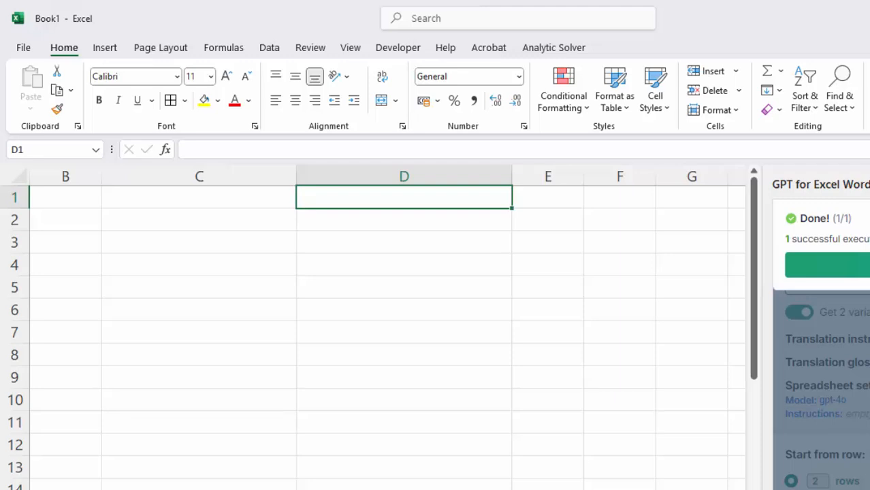
# - Select cell A3 and dismiss the completed run's message to return to the Translate settings
pyautogui.moveTo(561, 489); pyautogui.dragTo(538, 489)
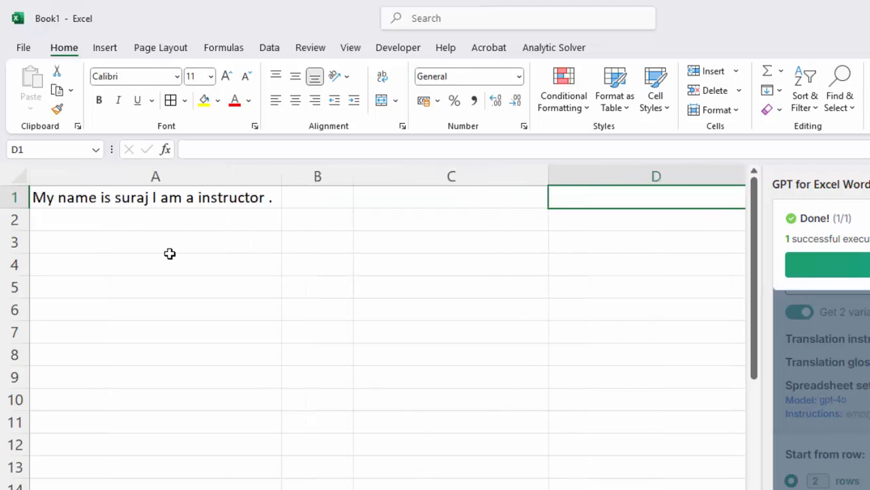
pyautogui.click(238, 248)
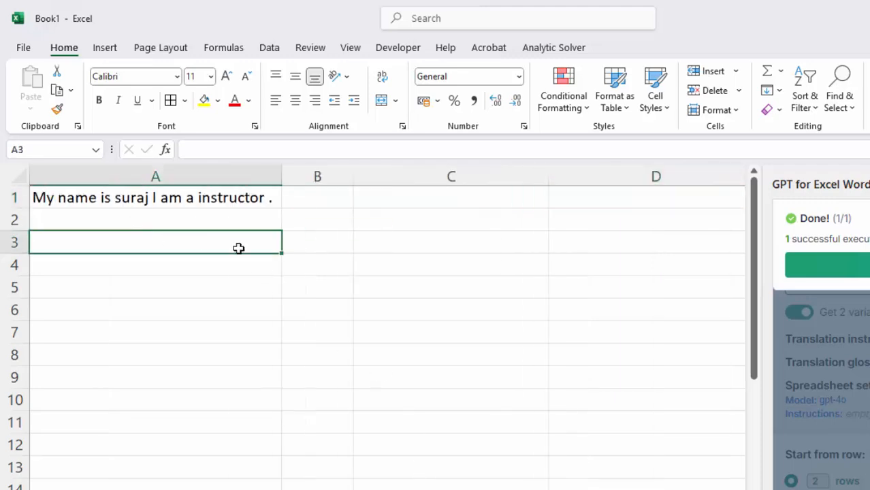
pyautogui.click(867, 273)
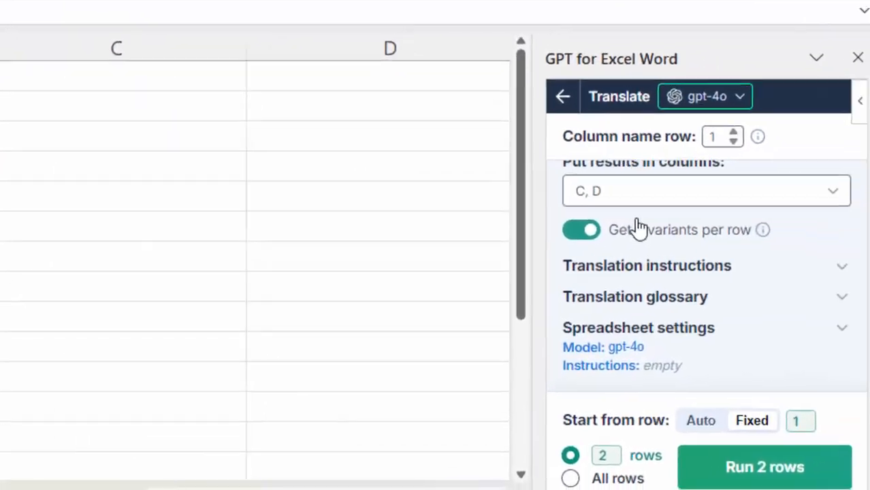
# - Set the target language to japanies and run the translation on 2 rows
pyautogui.scroll(3, 628, 377)
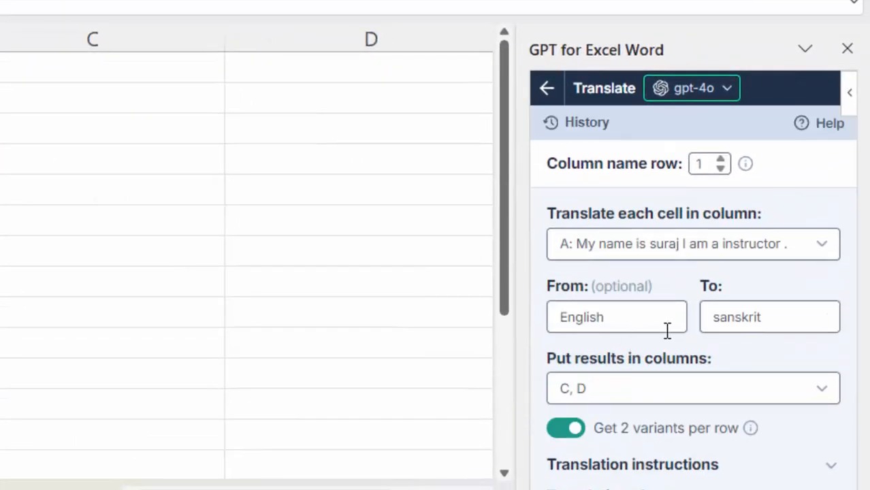
pyautogui.moveTo(792, 327); pyautogui.dragTo(282, 324)
pyautogui.press('BackSpace')
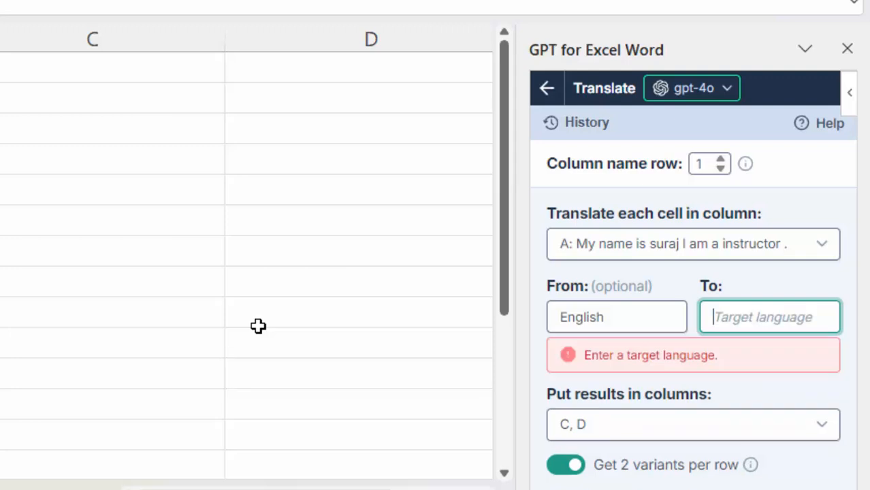
pyautogui.write('japanies')
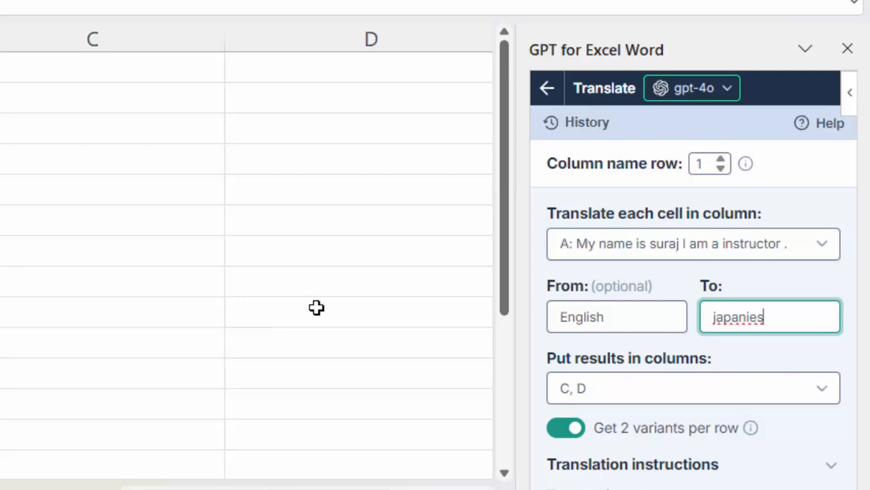
pyautogui.scroll(-5, 820, 311)
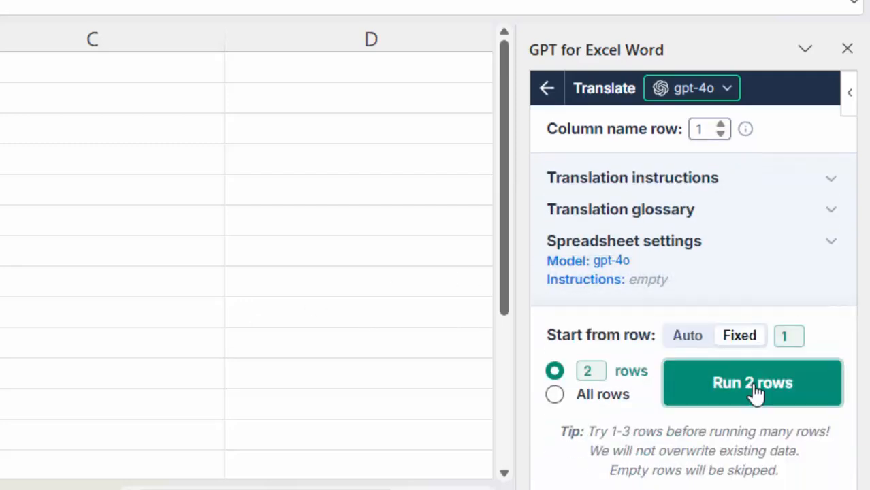
pyautogui.click(756, 394)
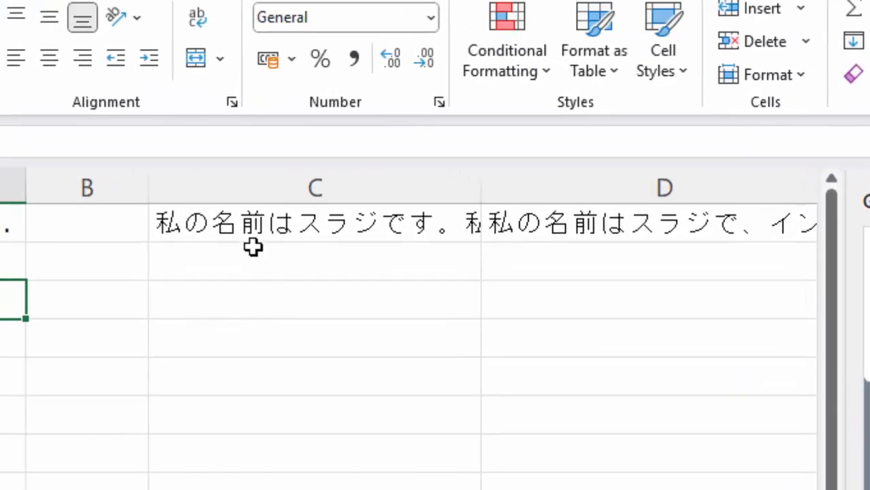
# - Select the Japanese translations in cells C1 and D1 and dismiss the completed run's message
pyautogui.click(241, 225)
pyautogui.moveTo(350, 242); pyautogui.dragTo(540, 236)
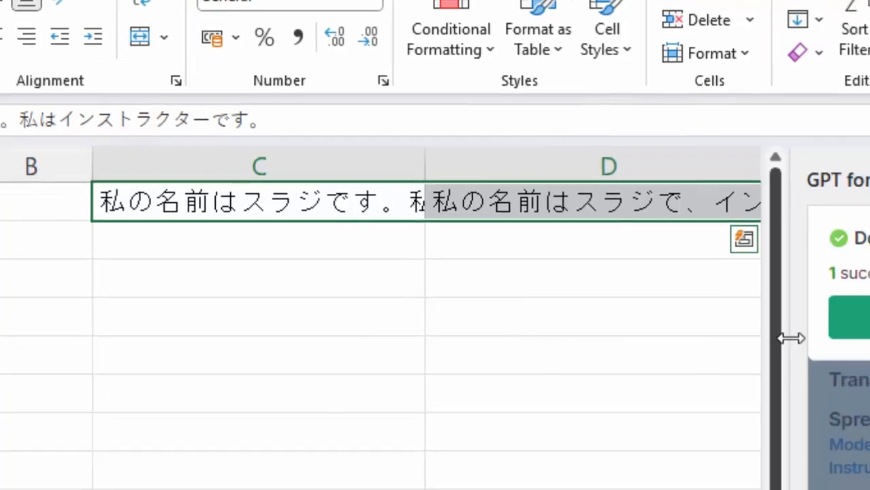
pyautogui.click(701, 254)
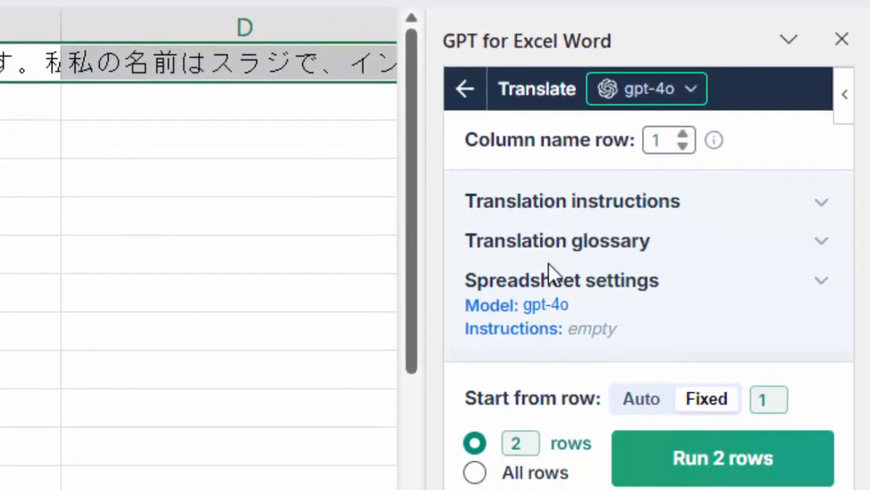
# - Set the target language to chinies and run the translation on 2 rows with cells C1 and D1 cleared
pyautogui.scroll(4, 604, 452)
pyautogui.click(752, 375)
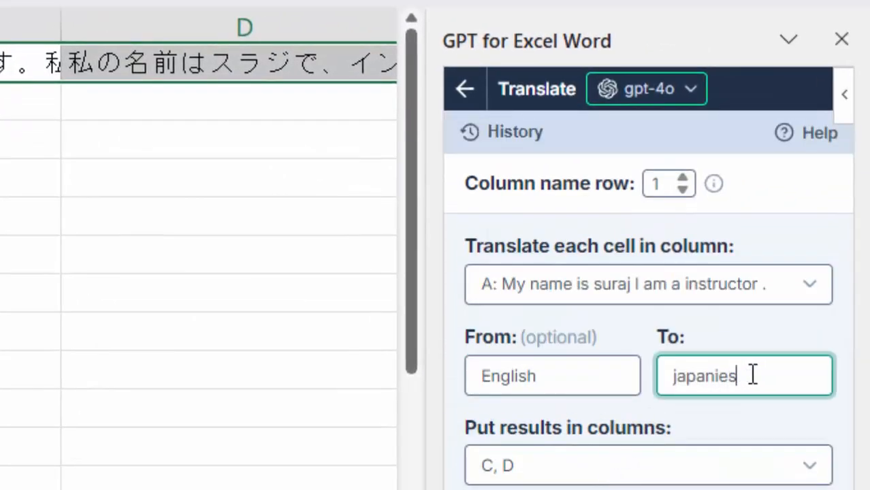
pyautogui.doubleClick(717, 376)
pyautogui.write('chin')
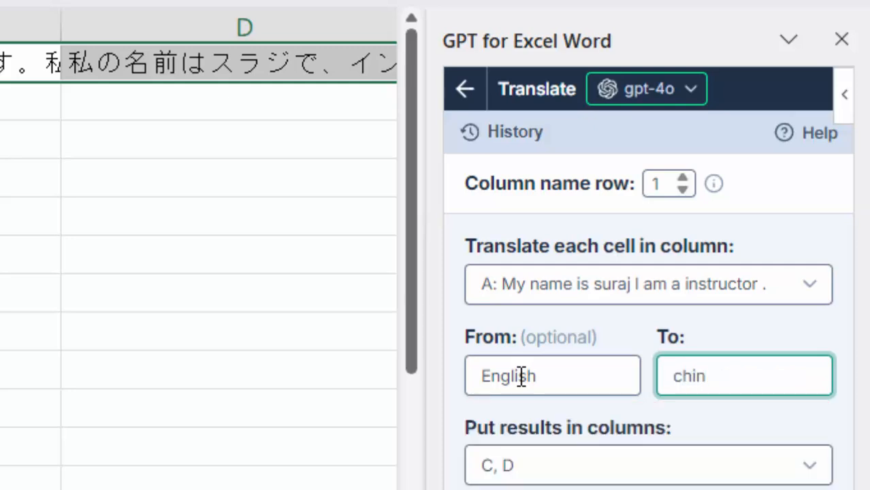
pyautogui.write('ies')
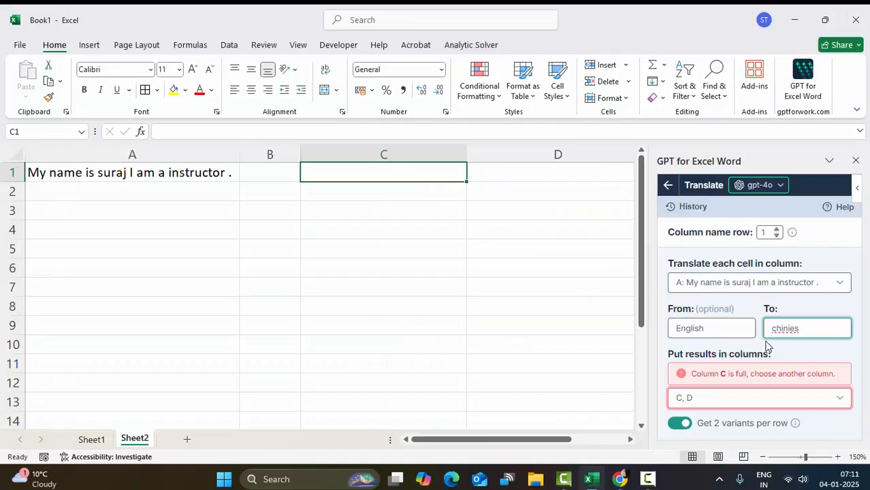
pyautogui.scroll(-5, 775, 348)
pyautogui.click(774, 352)
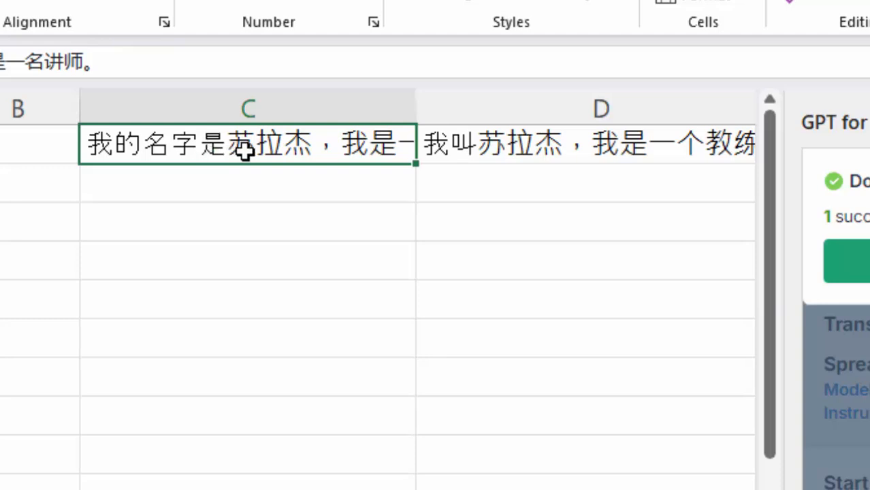
# - Delete the Chinese translations from cells C1 and D1 and dismiss the completed run's message
pyautogui.keyDown('shift'); pyautogui.click(443, 145); pyautogui.keyUp('shift')
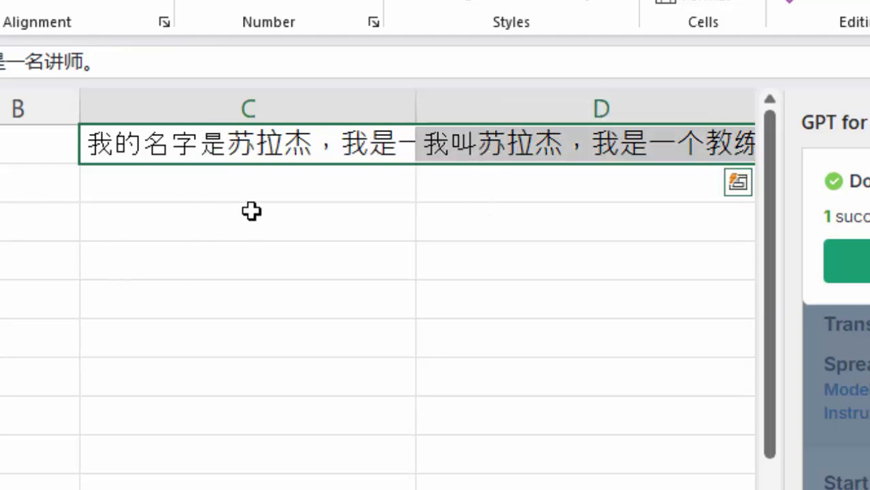
pyautogui.press('Delete')
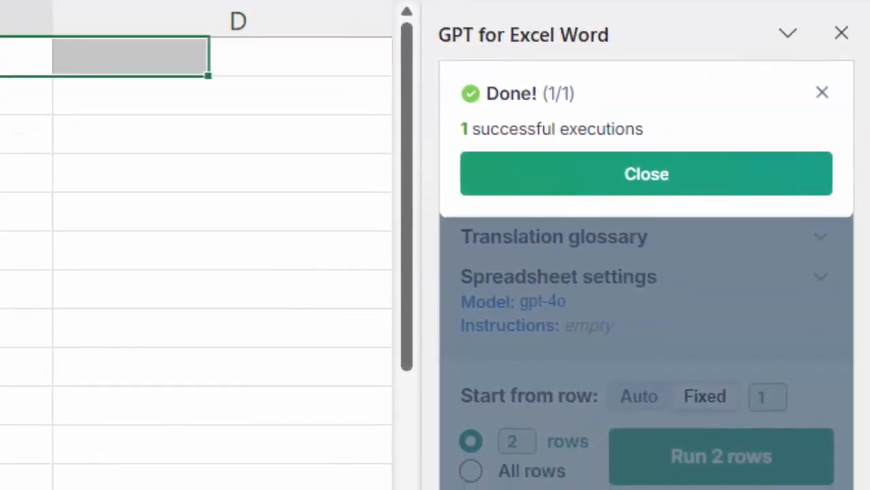
pyautogui.click(25, 57)
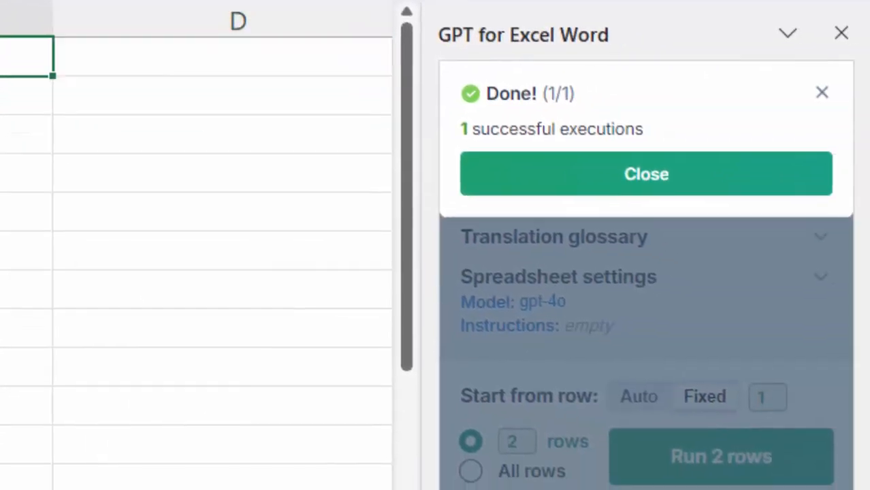
pyautogui.click(587, 182)
# - Run the translation on 2 rows with hindi as the target language and widen column C to fit the result
pyautogui.scroll(5, 643, 359)
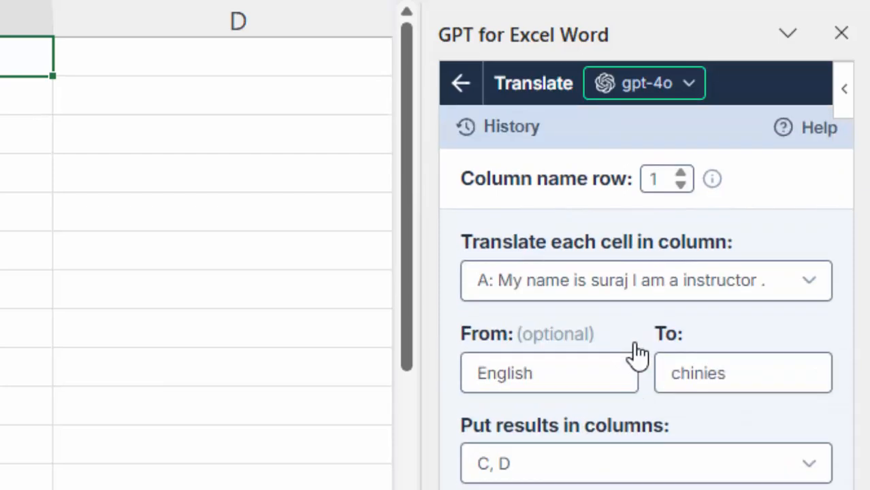
pyautogui.moveTo(740, 377); pyautogui.dragTo(414, 368)
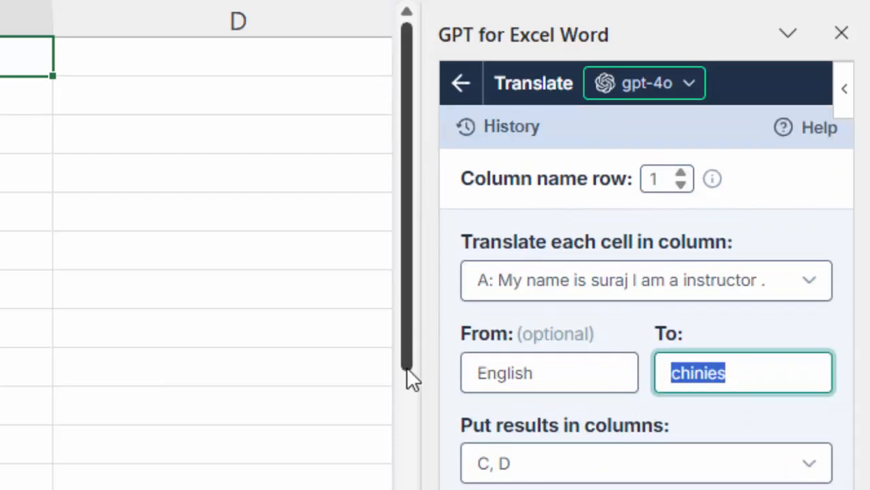
pyautogui.press('BackSpace')
pyautogui.write('hi')
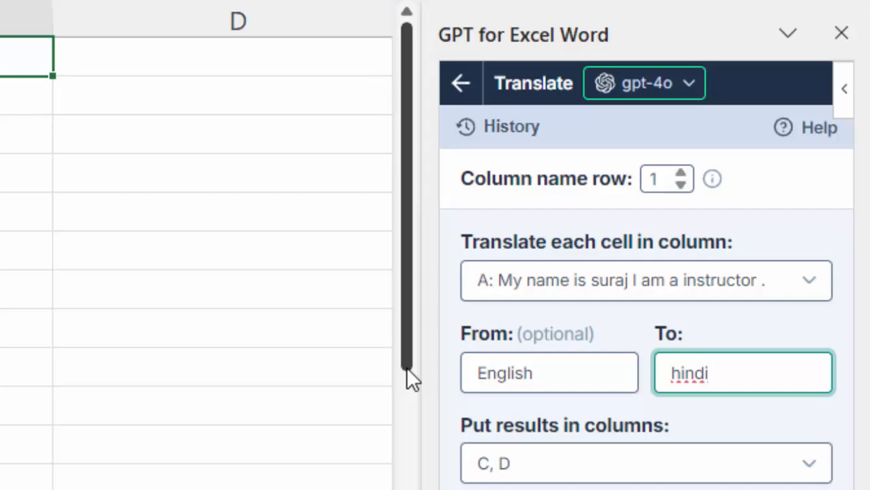
pyautogui.scroll(-5, 645, 306)
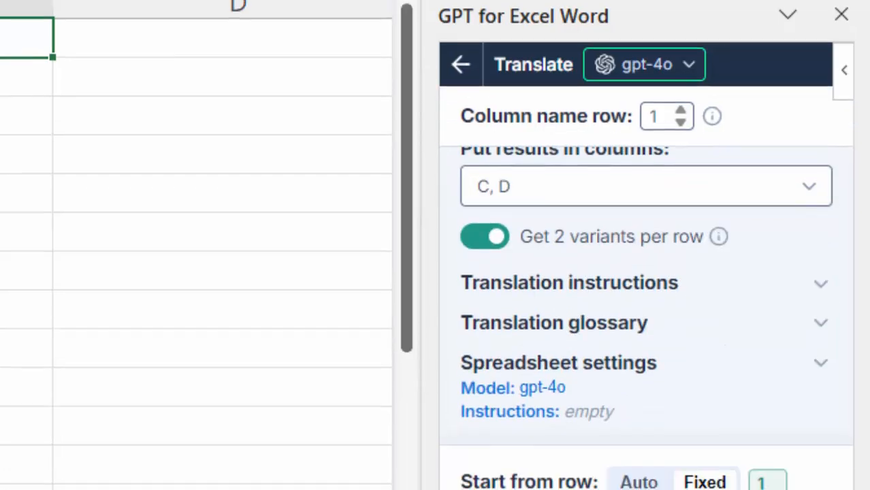
pyautogui.click(698, 475)
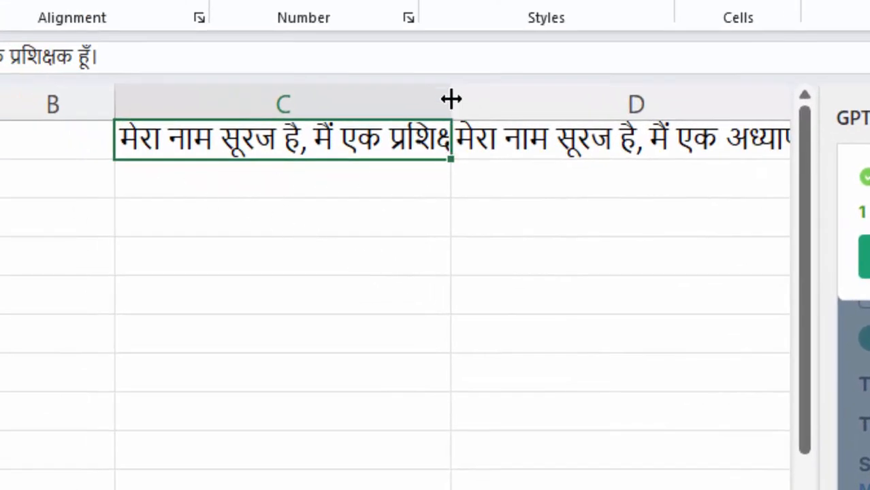
pyautogui.moveTo(452, 100); pyautogui.dragTo(581, 190)
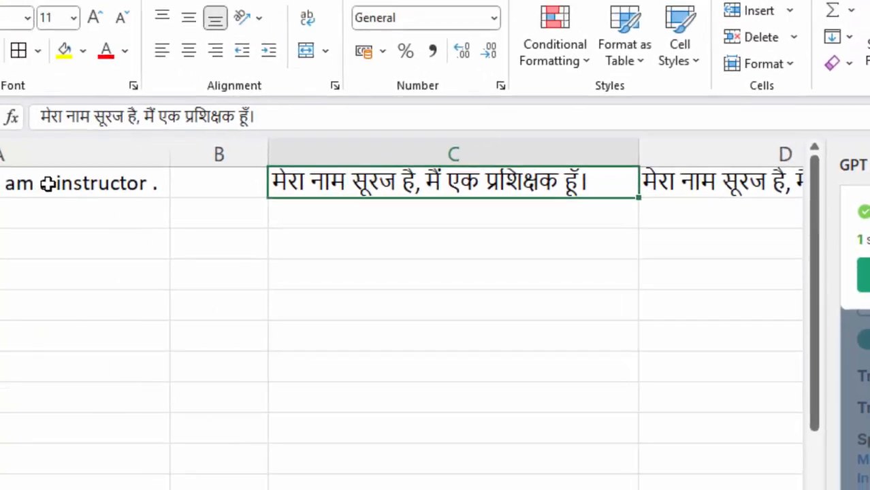
# - Insert the word "Computer" before "instructor" in the sentence in cell A1
pyautogui.doubleClick(47, 184)
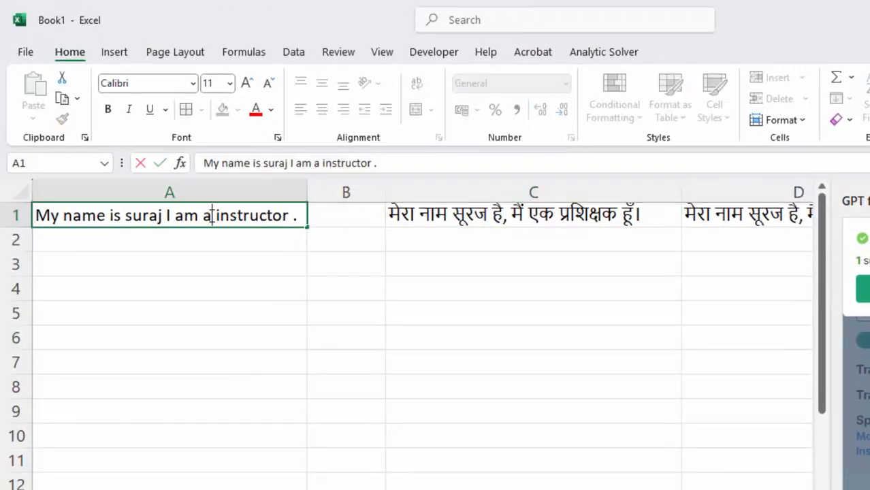
pyautogui.write('Comput')
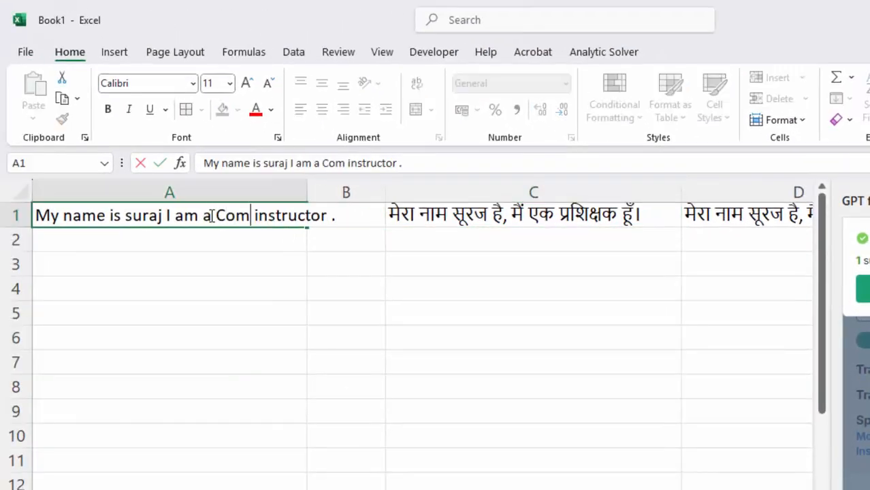
pyautogui.write('er')
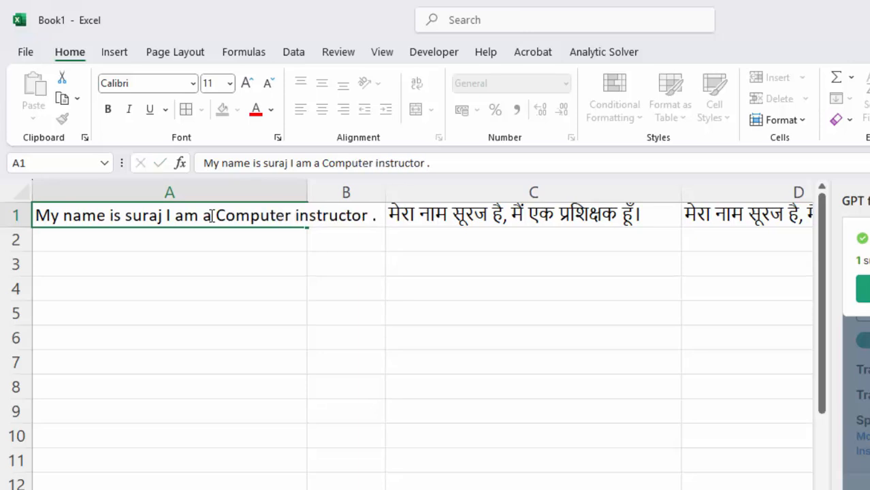
pyautogui.press('Return')
pyautogui.click(508, 274)
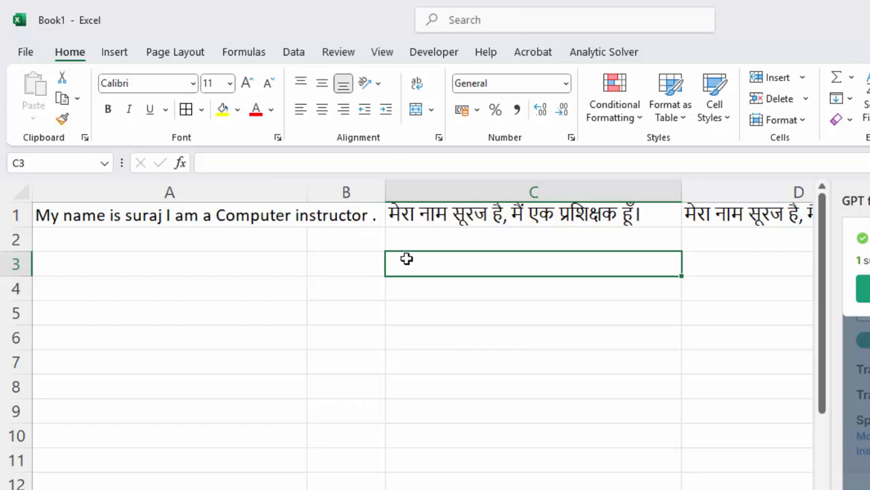
# - Delete the Hindi translation from cell C1 and rerun the translation on 2 rows, dismissing the messages of both completed runs
pyautogui.click(513, 225)
pyautogui.press('Delete')
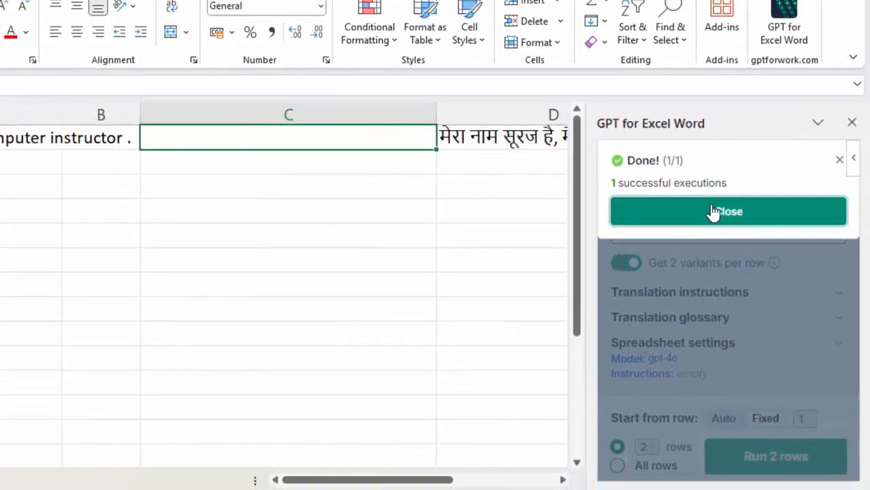
pyautogui.click(713, 211)
pyautogui.click(743, 454)
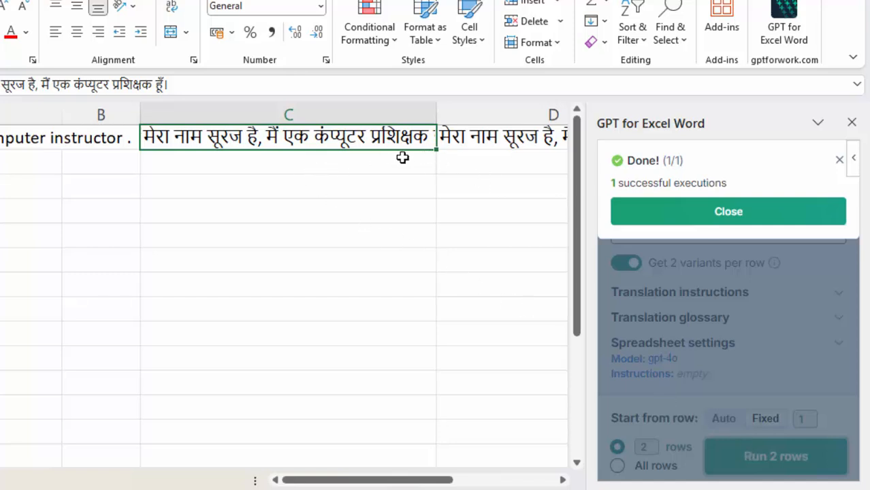
pyautogui.click(752, 225)
pyautogui.scroll(-3, 646, 354)
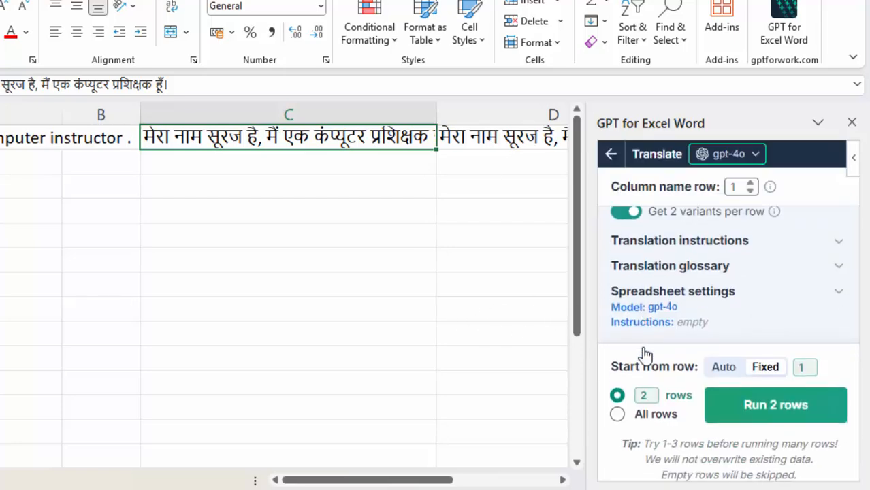
pyautogui.scroll(3, 648, 368)
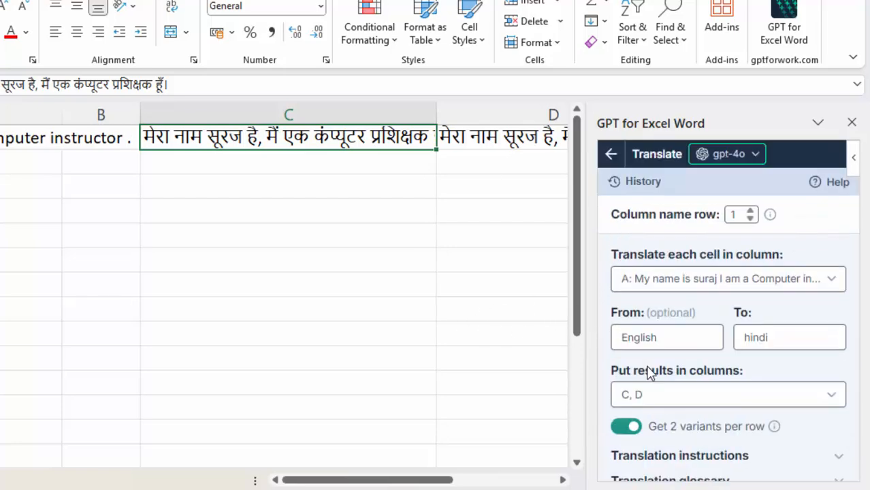